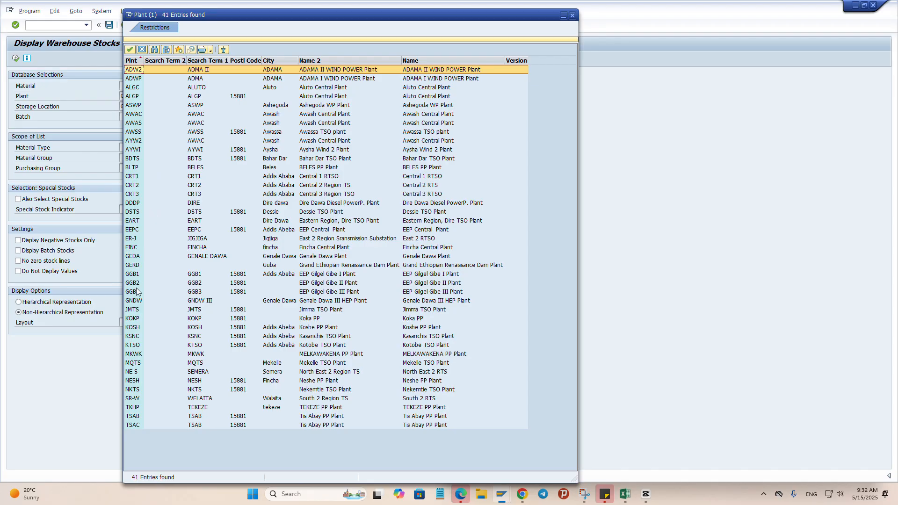
Step: Set the plant to GGB3 and the storage location to GG31 from their value lists, leaving the material empty
double_click(142, 292)
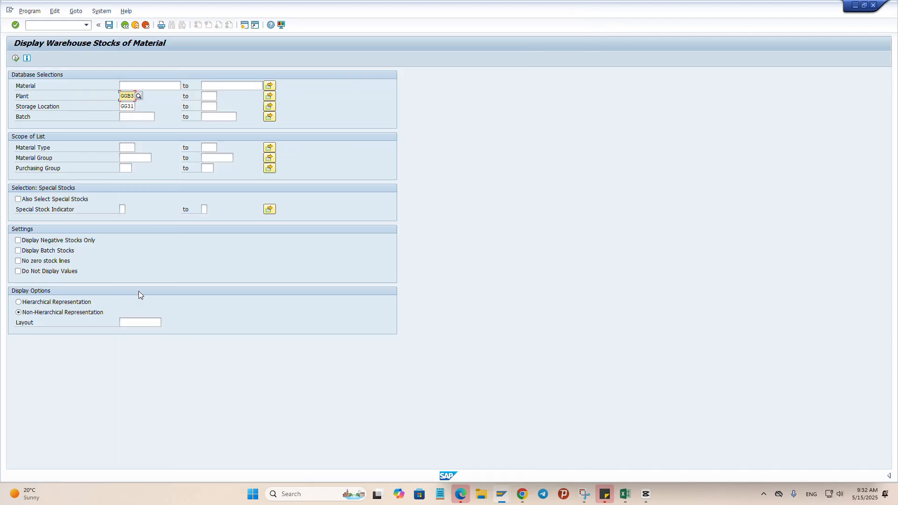
left_click(132, 106)
left_click(139, 107)
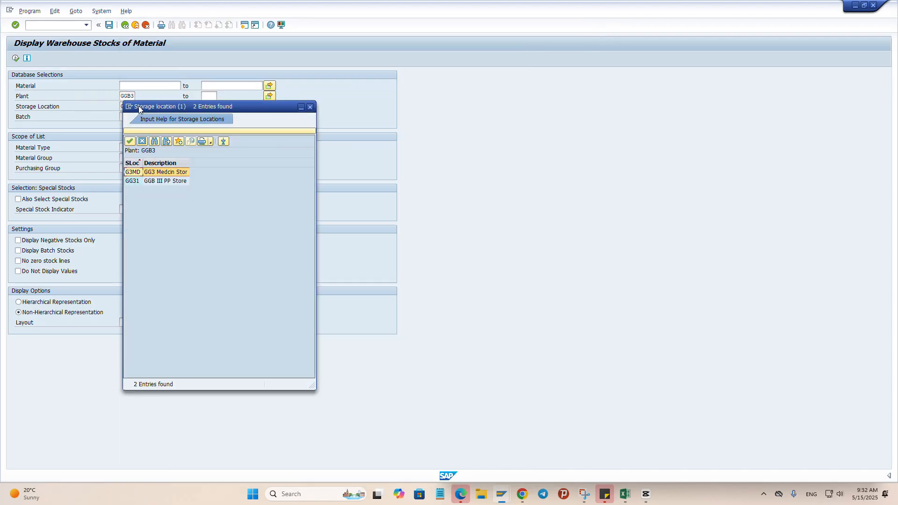
double_click(154, 182)
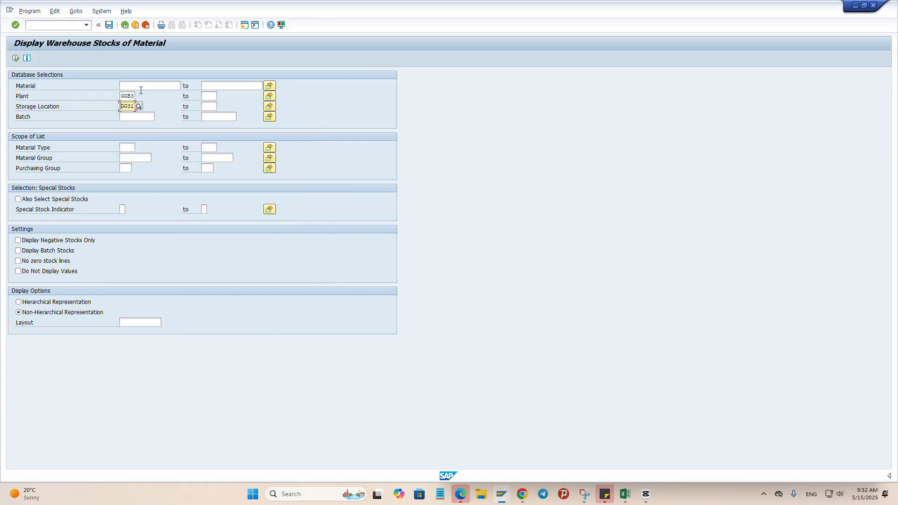
left_click(138, 86)
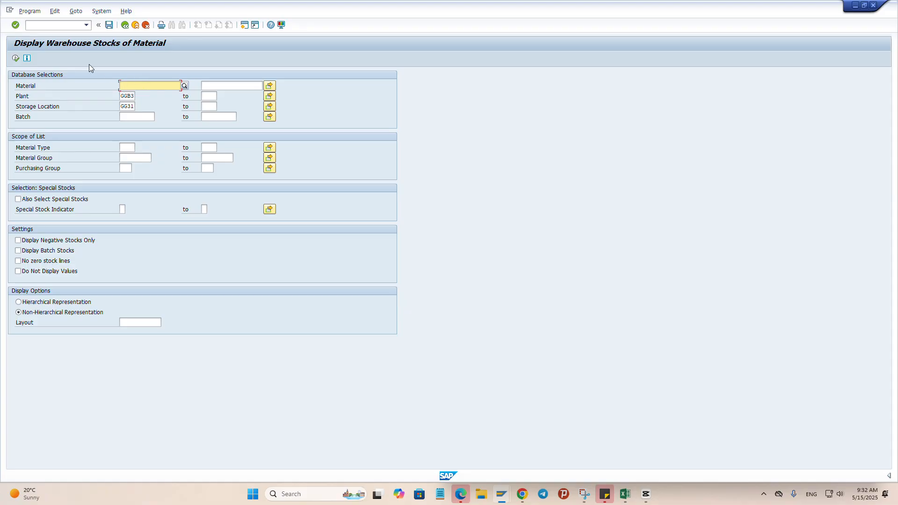
Step: Run the warehouse stock report in non-hierarchical form, look through the list and return to the selection screen
left_click(15, 58)
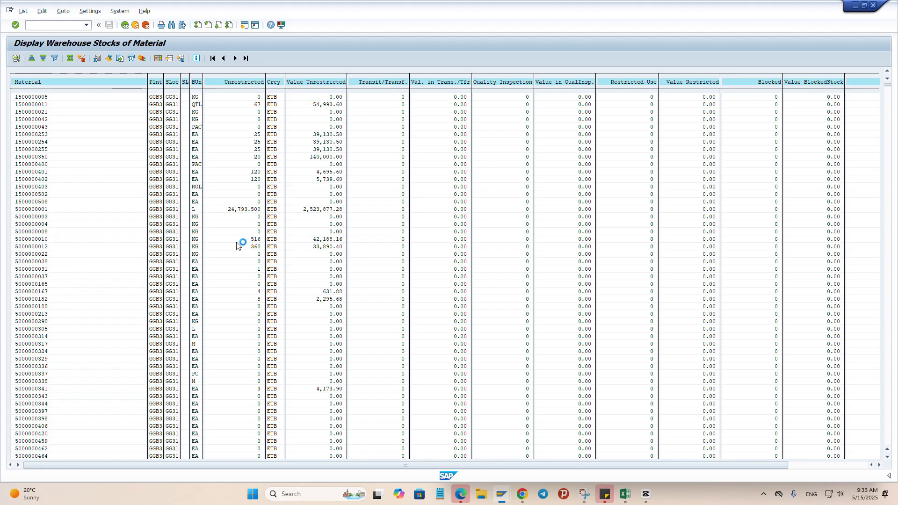
scroll(237, 245, "down", 2)
scroll(237, 245, "up", 2)
left_click(126, 25)
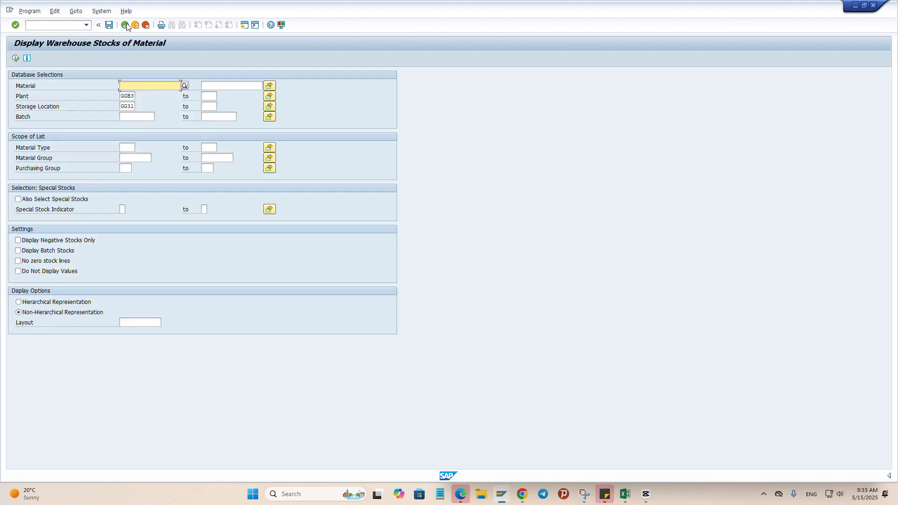
Step: Run the stock report with Hierarchical Representation to view its format, and return to the selection screen
left_click(34, 317)
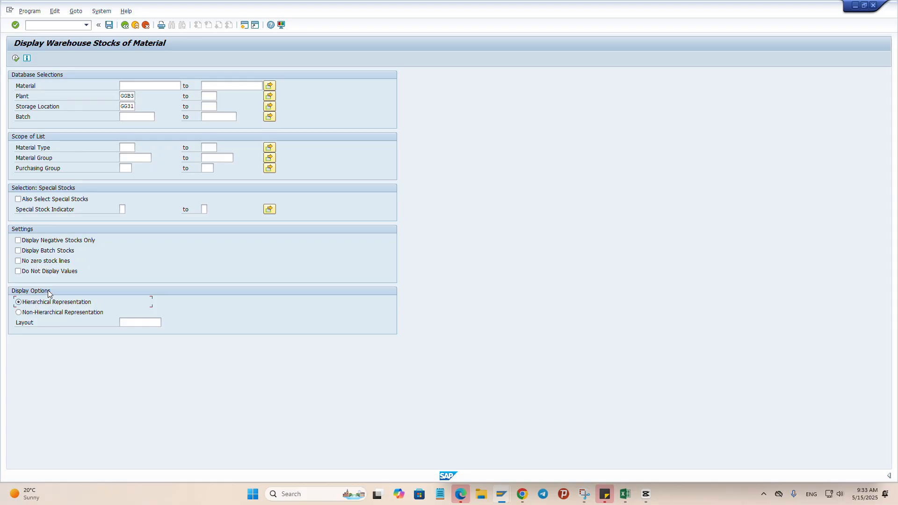
left_click(16, 59)
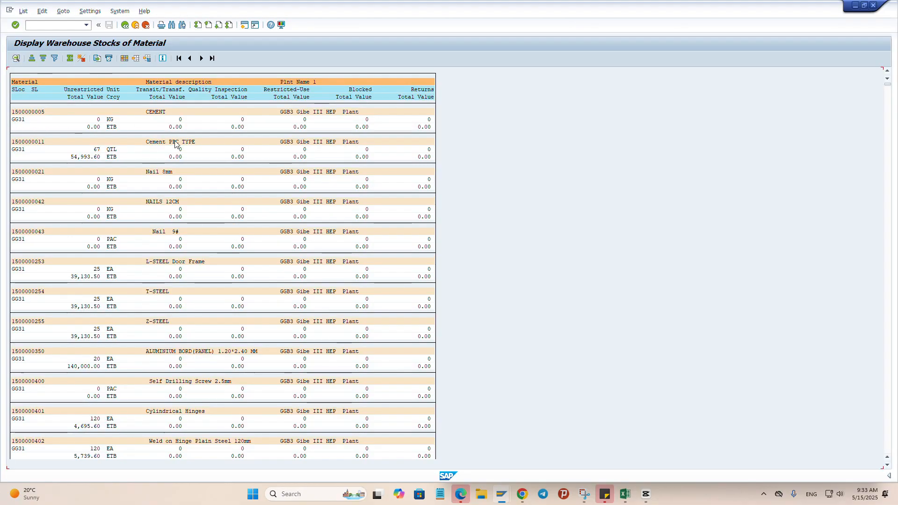
left_click(125, 25)
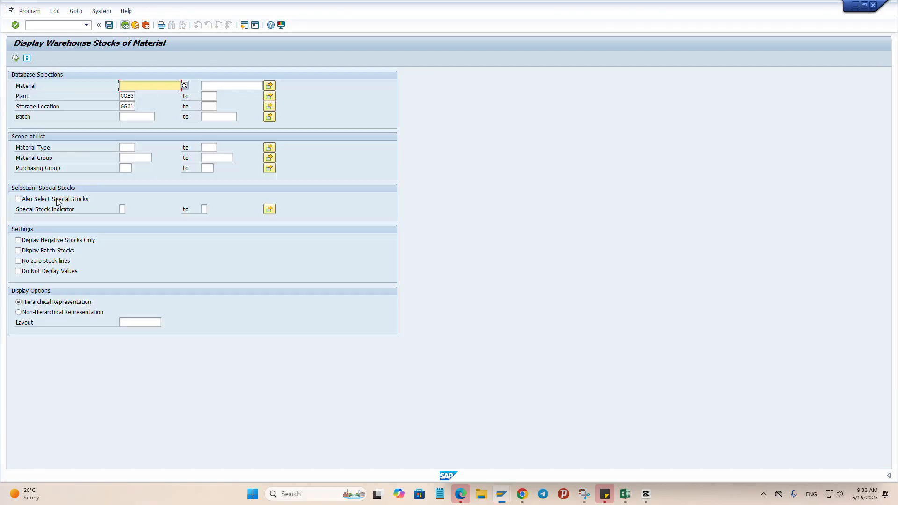
Step: Switch the display option to Non-Hierarchical Representation and run the warehouse stock report
left_click(29, 313)
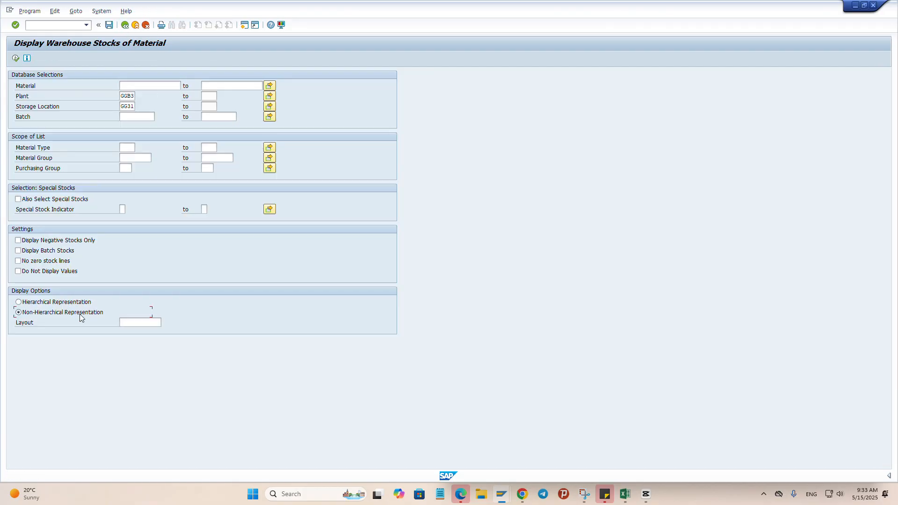
left_click(16, 58)
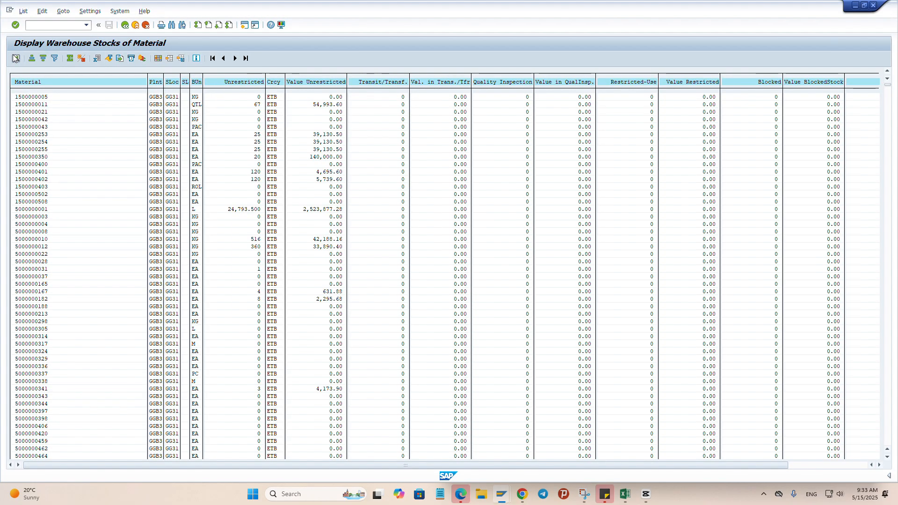
scroll(311, 373, "down", 1)
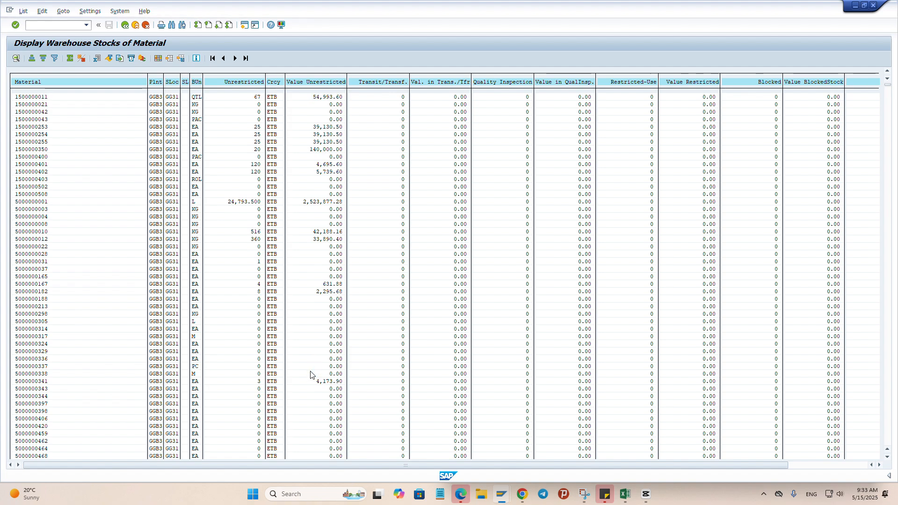
scroll(335, 193, "up", 1)
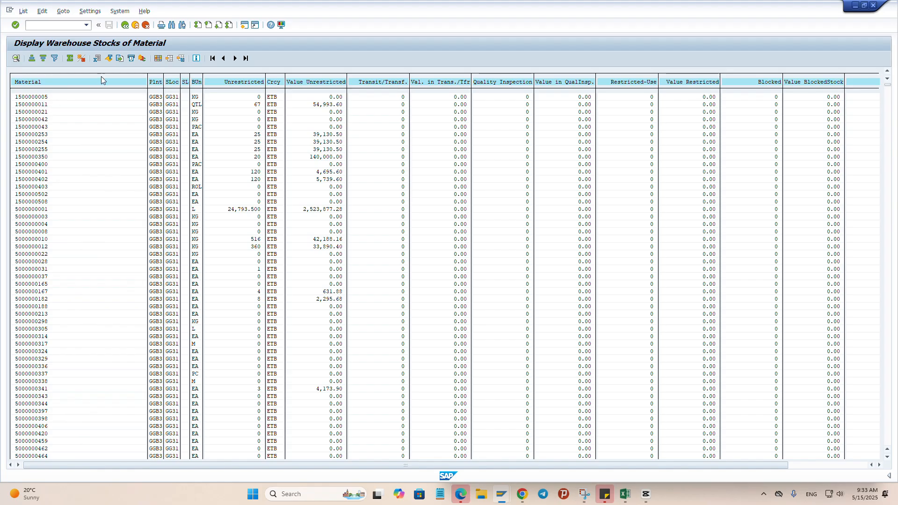
Step: Change the list layout to hide all line 1 columns from Currency through Value Rets Blocked
left_click(158, 59)
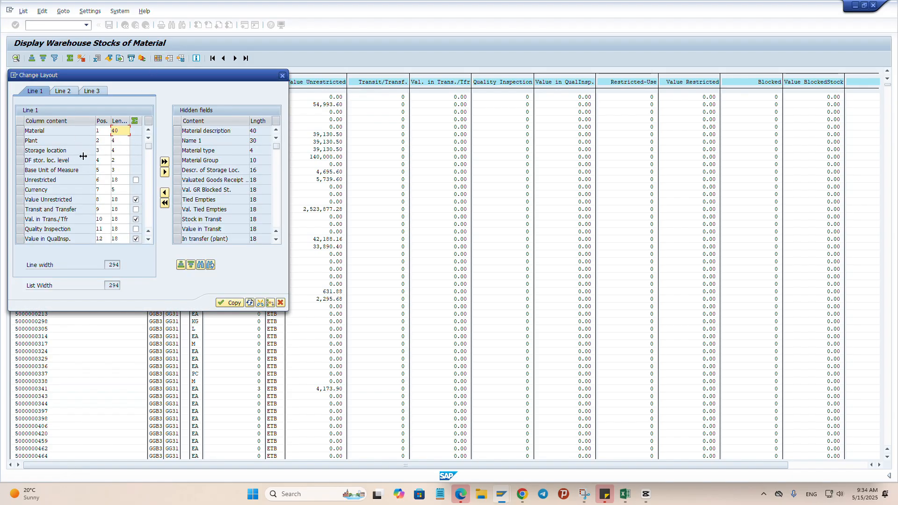
scroll(65, 178, "down", 2)
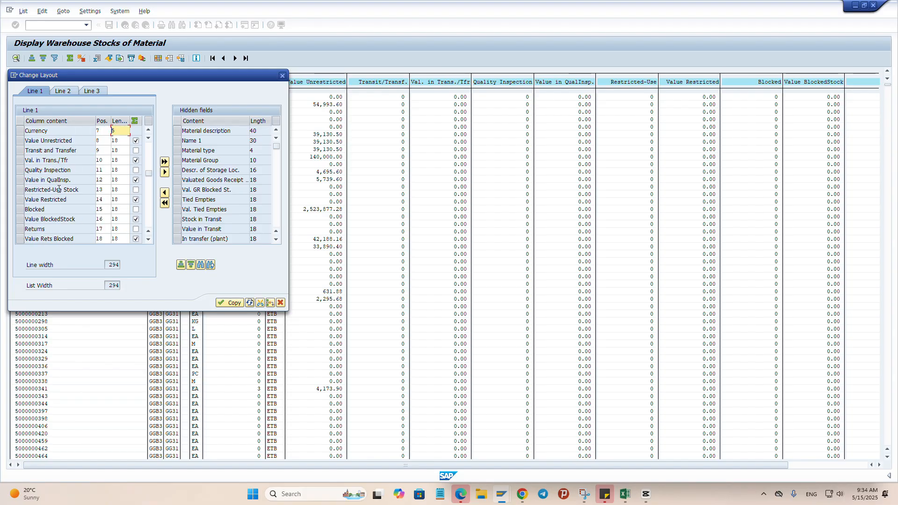
scroll(59, 189, "up", 2)
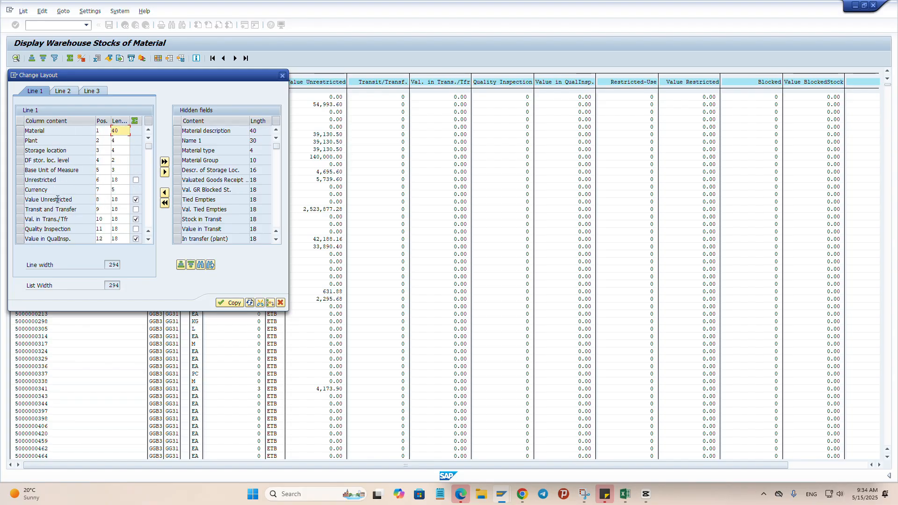
scroll(58, 187, "down", 4)
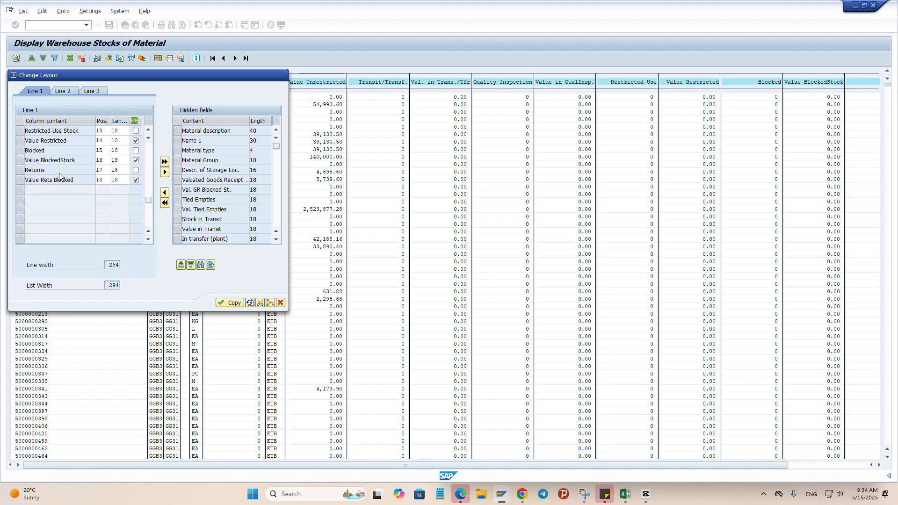
scroll(60, 176, "up", 3)
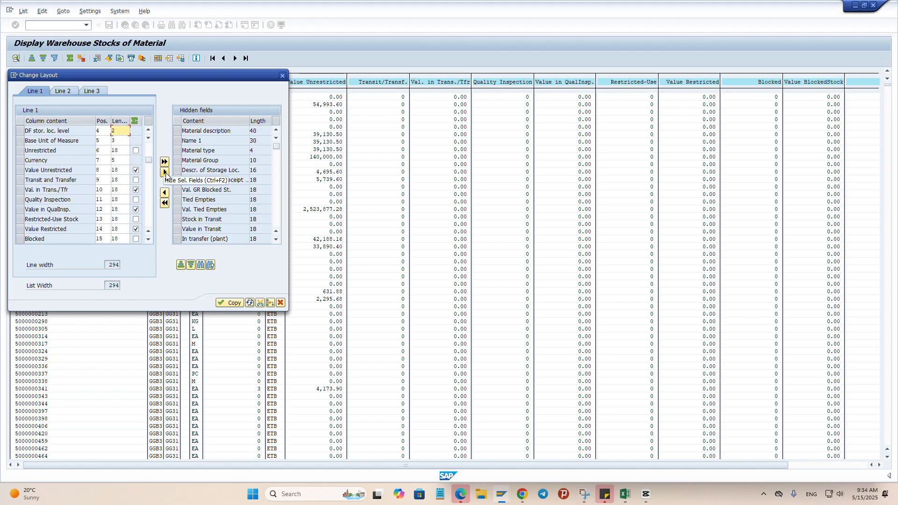
left_click(20, 170)
left_click(20, 161)
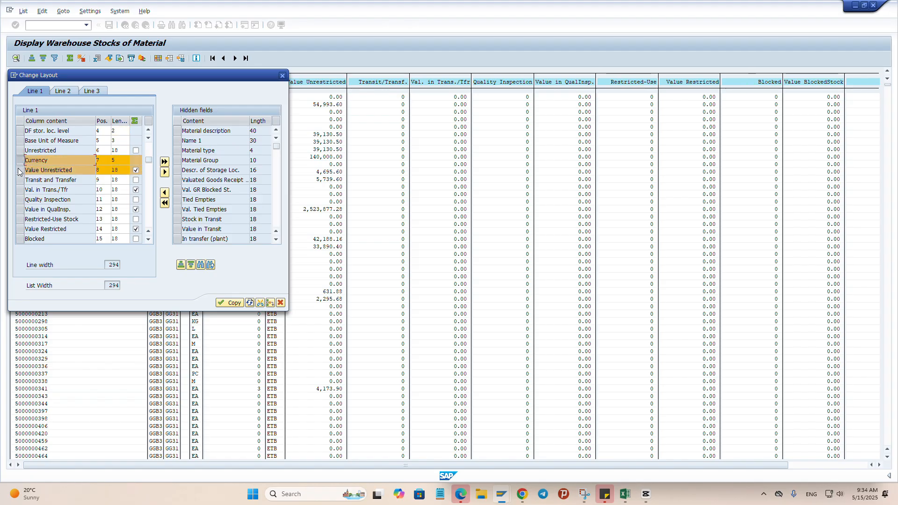
left_click(20, 180)
left_click(20, 189)
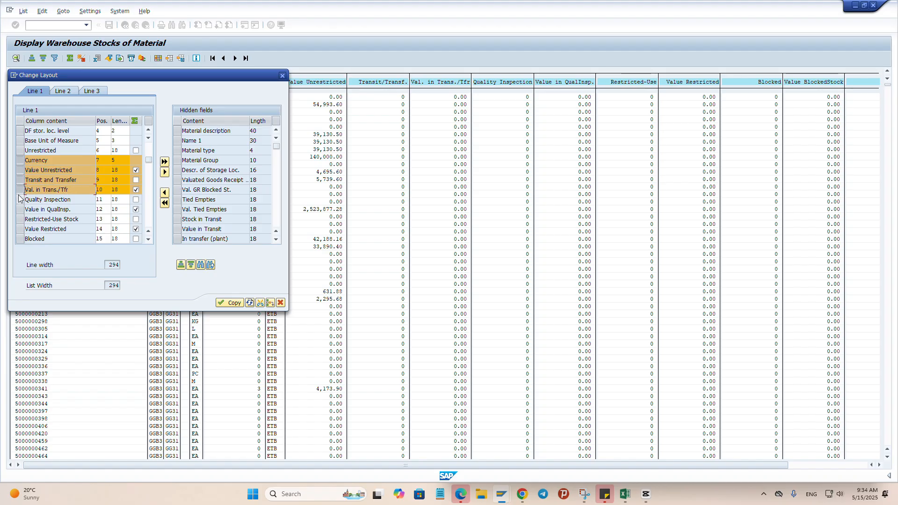
left_click(20, 199)
left_click(19, 209)
scroll(54, 190, "down", 1)
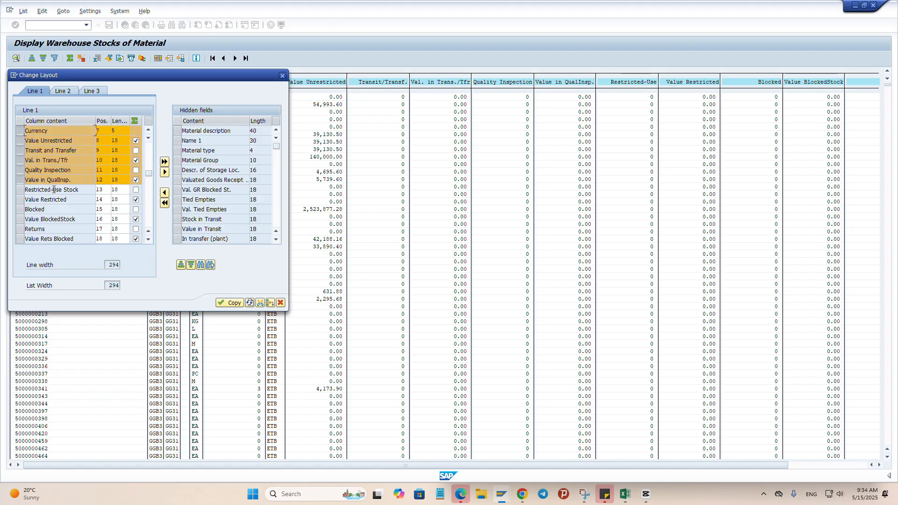
left_click(19, 190)
left_click(20, 199)
left_click(20, 209)
left_click(20, 219)
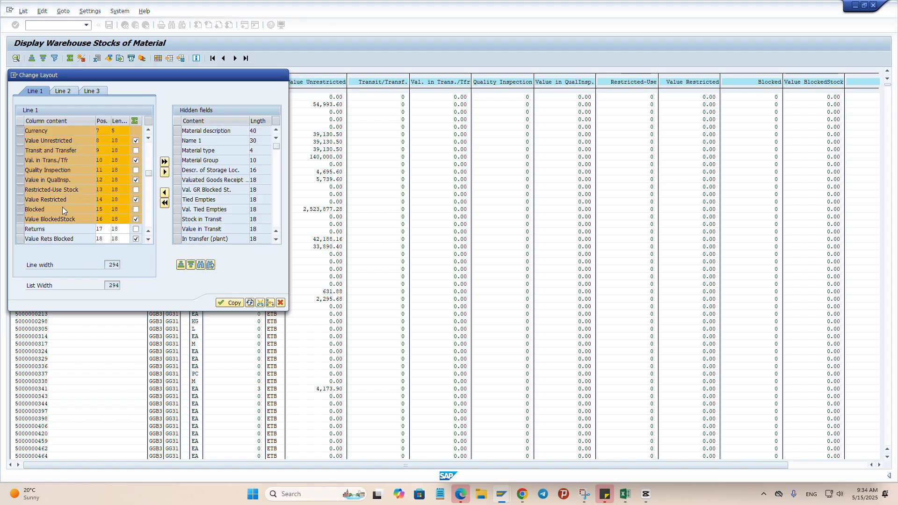
scroll(27, 216, "down", 1)
left_click(19, 199)
left_click(19, 209)
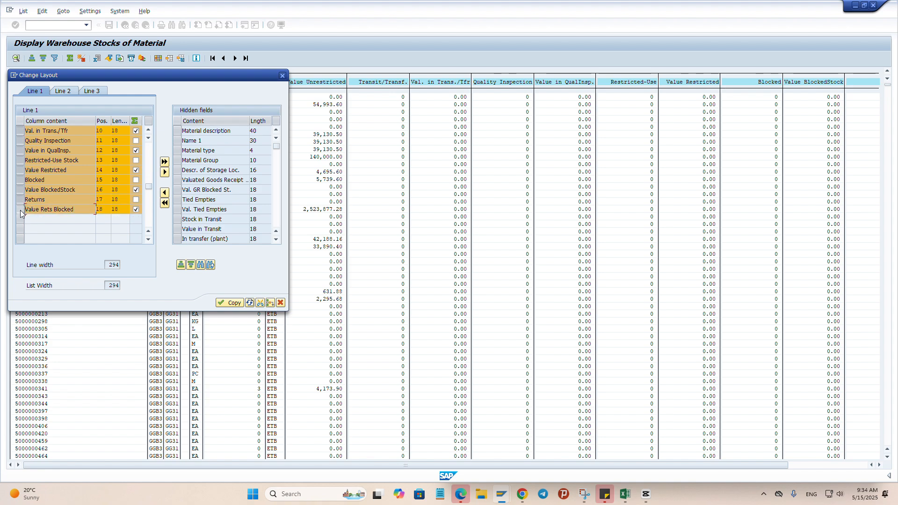
left_click(164, 173)
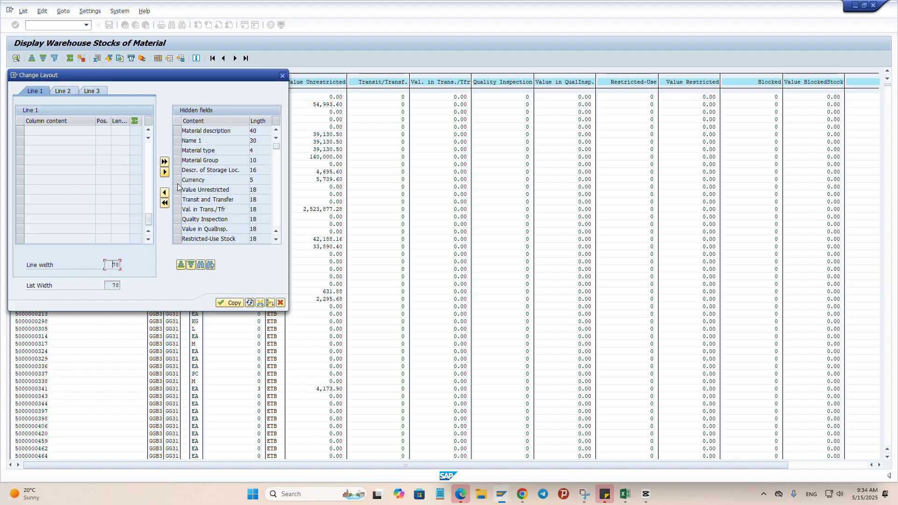
Step: Hide the DF stor. loc. level column from line 1 of the layout
scroll(120, 184, "up", 3)
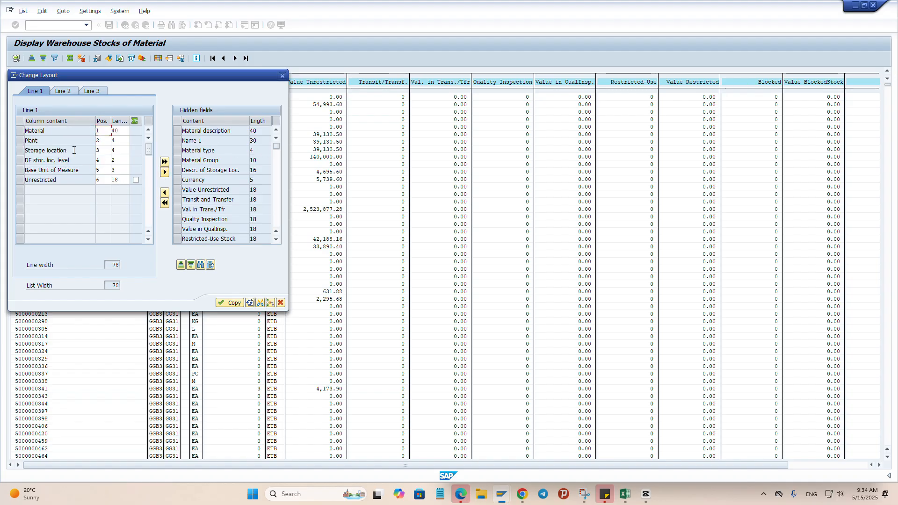
left_click_drag(74, 150, 24, 152)
left_click(20, 160)
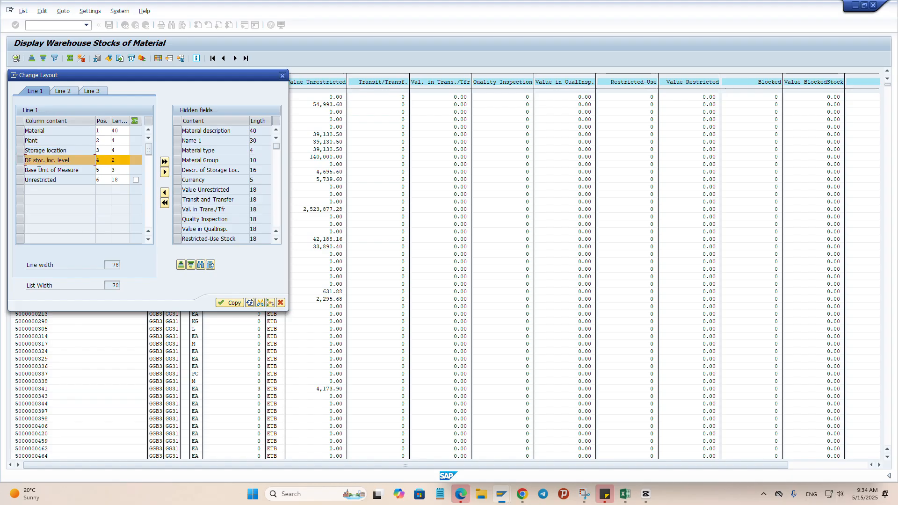
left_click(164, 173)
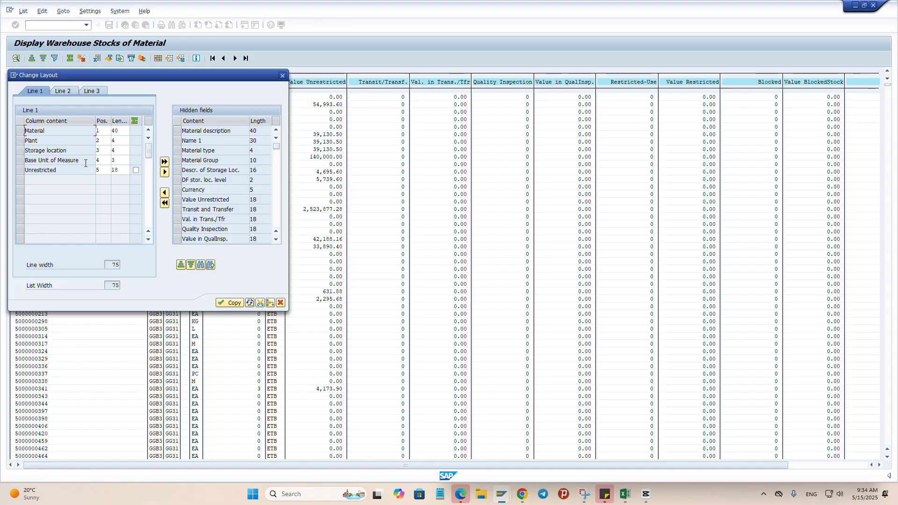
Step: Add the hidden Material description field to the displayed columns and apply the layout to the stock list
left_click_drag(67, 169, 24, 170)
left_click(188, 133)
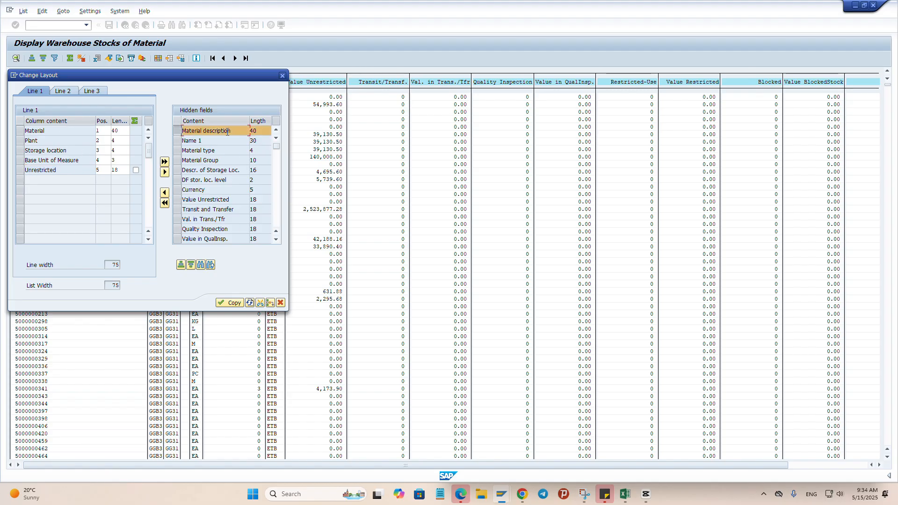
left_click(164, 193)
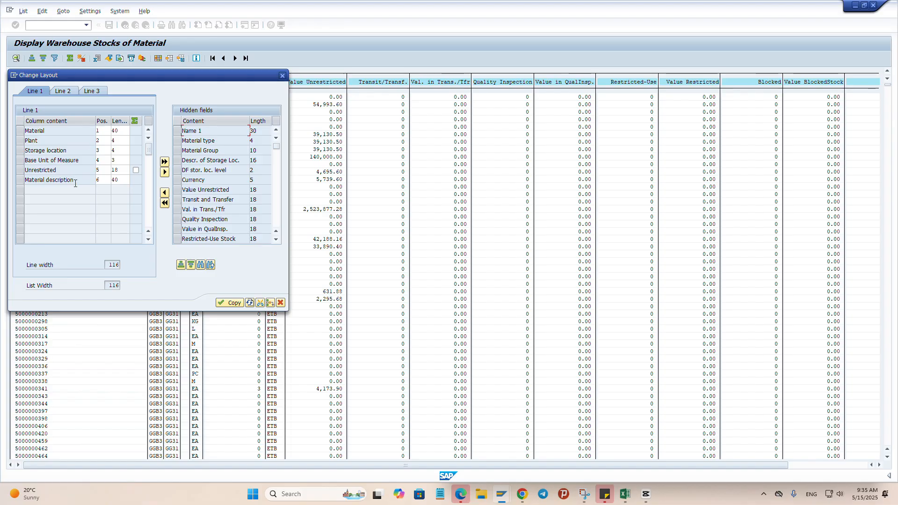
left_click_drag(74, 180, 24, 180)
double_click(50, 171)
left_click_drag(80, 161, 19, 163)
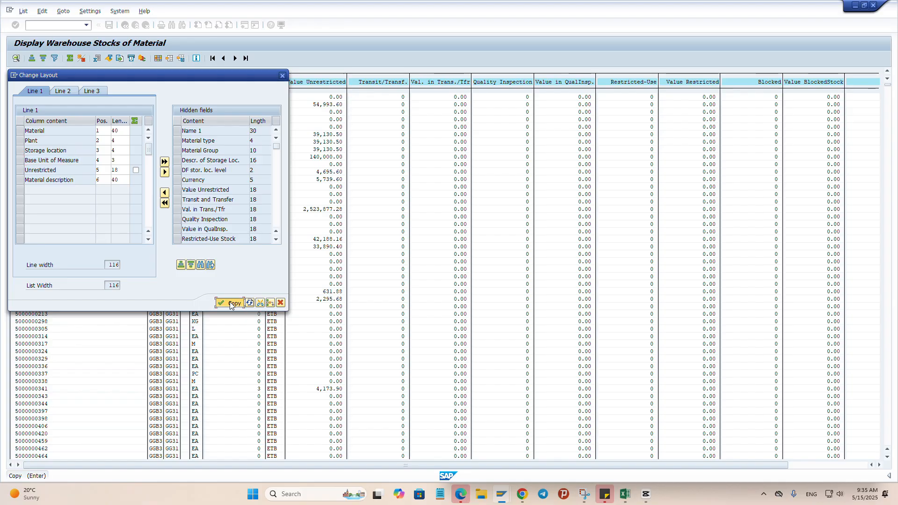
left_click(229, 303)
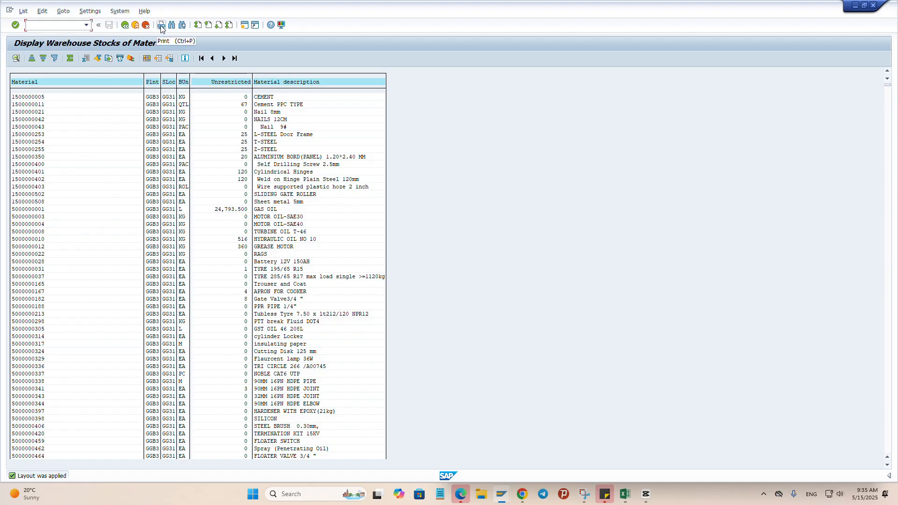
Step: Export the stock list as a spreadsheet in Excel - Office Open XML Format (XLSX)
left_click(23, 11)
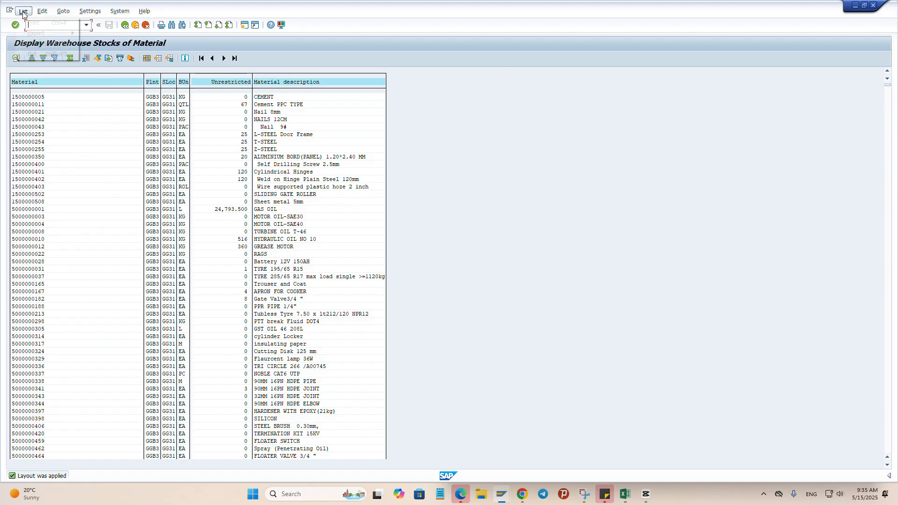
mouse_move(40, 34)
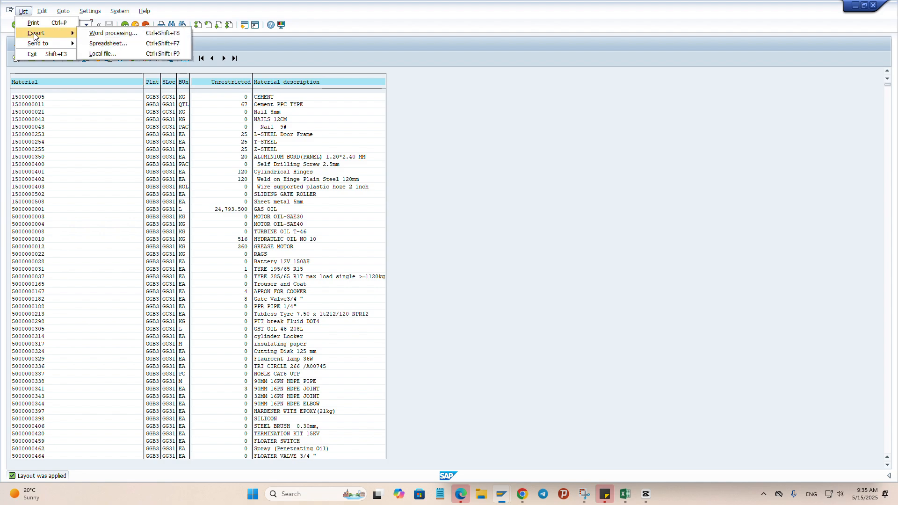
left_click(119, 44)
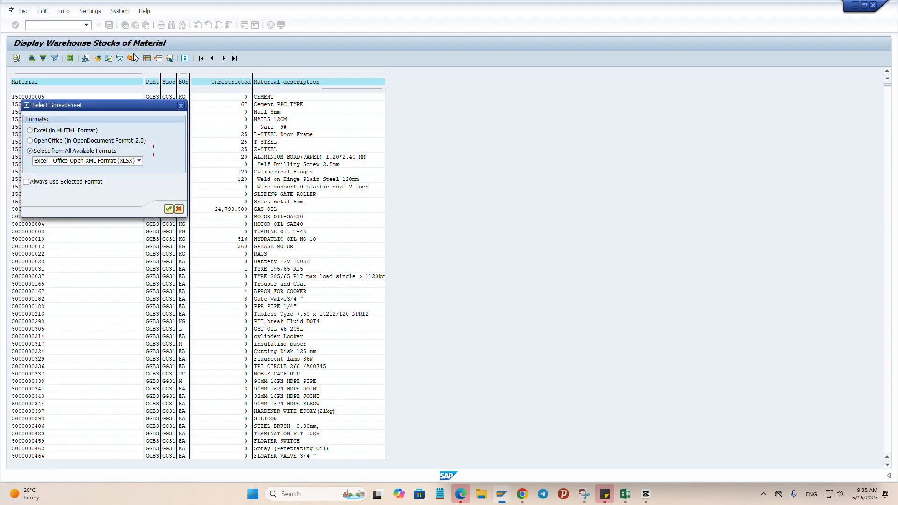
left_click(168, 209)
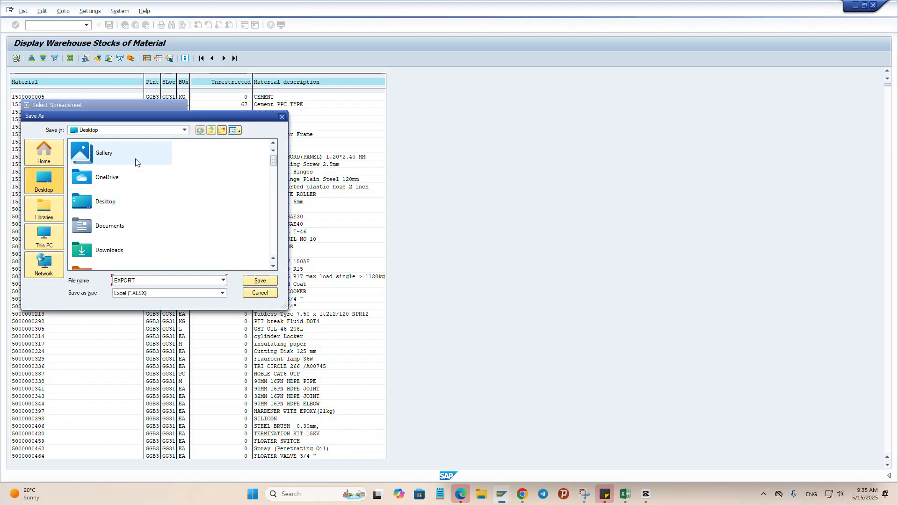
Step: Save the export to the Desktop as Gibe3 and allow SAP to create the file and open it in Excel
double_click(148, 279)
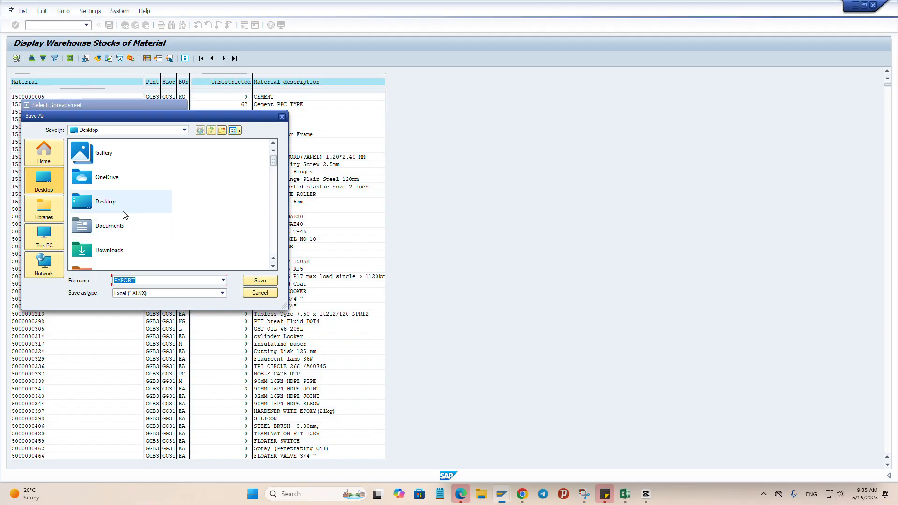
left_click(156, 131)
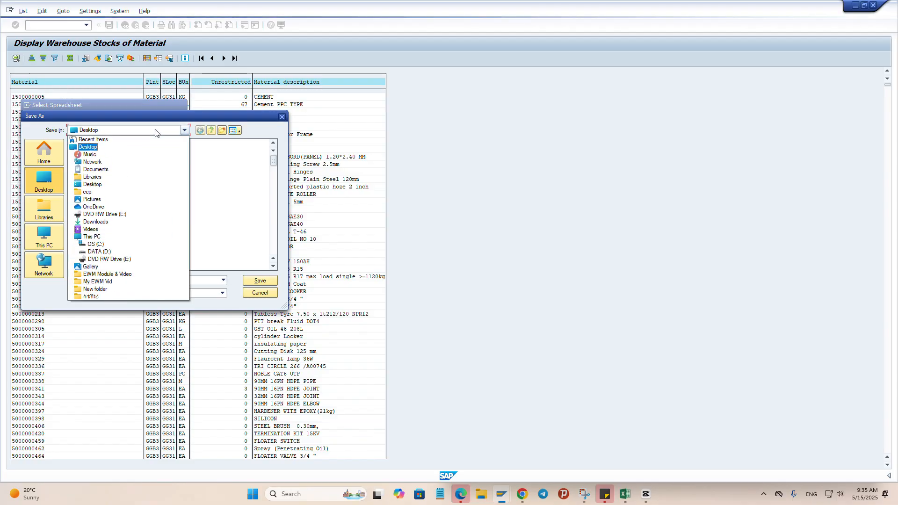
left_click(89, 147)
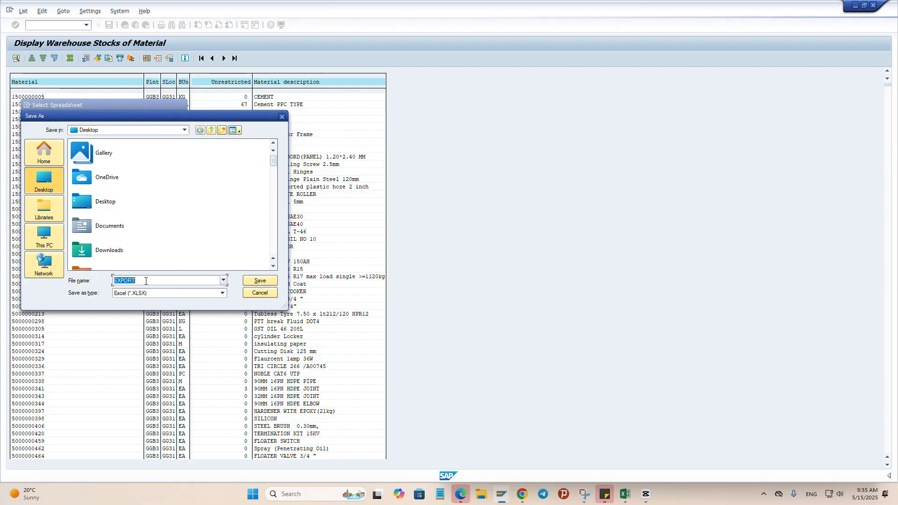
type("Gibe")
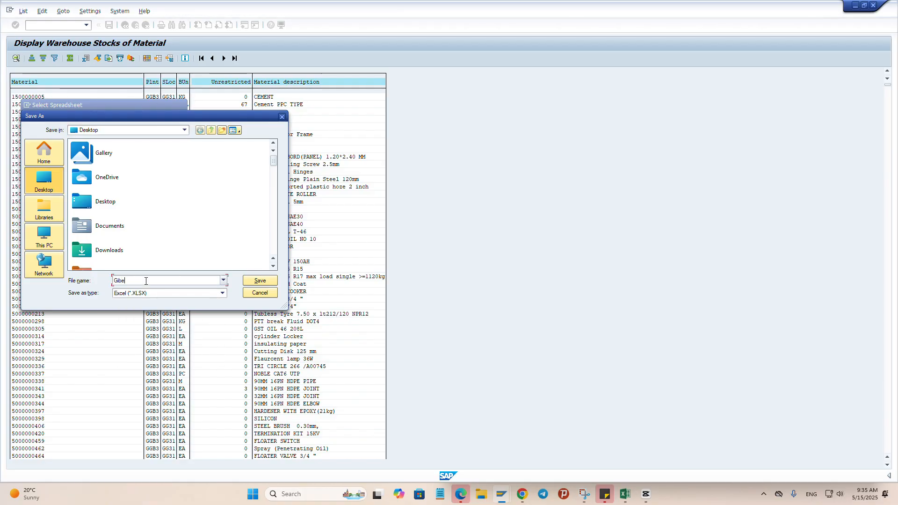
type("3")
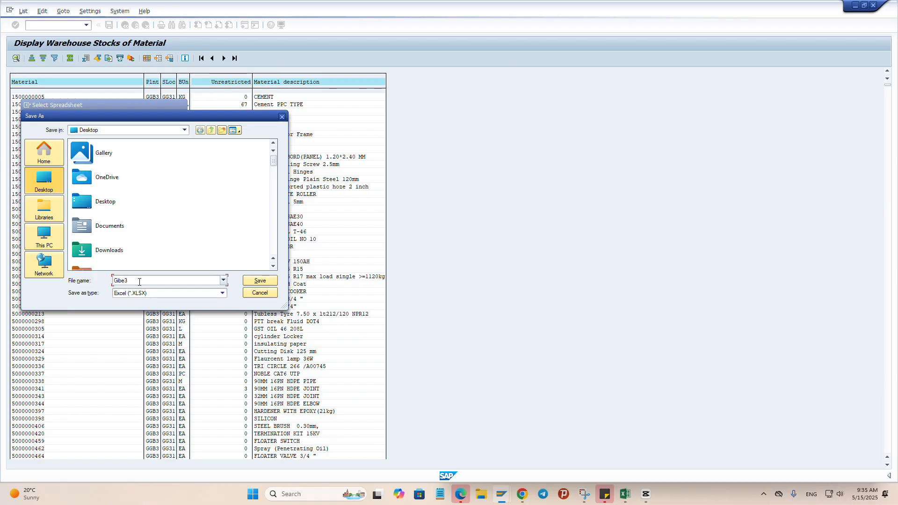
left_click(261, 281)
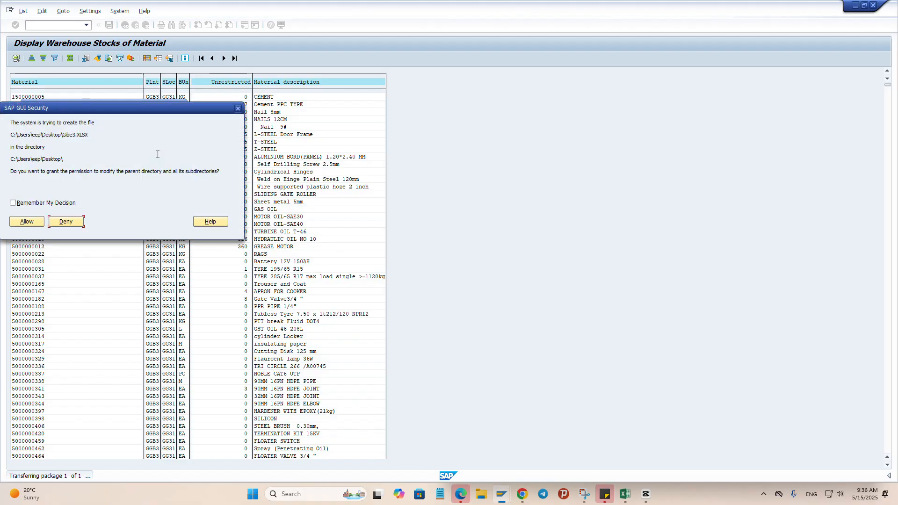
left_click(28, 220)
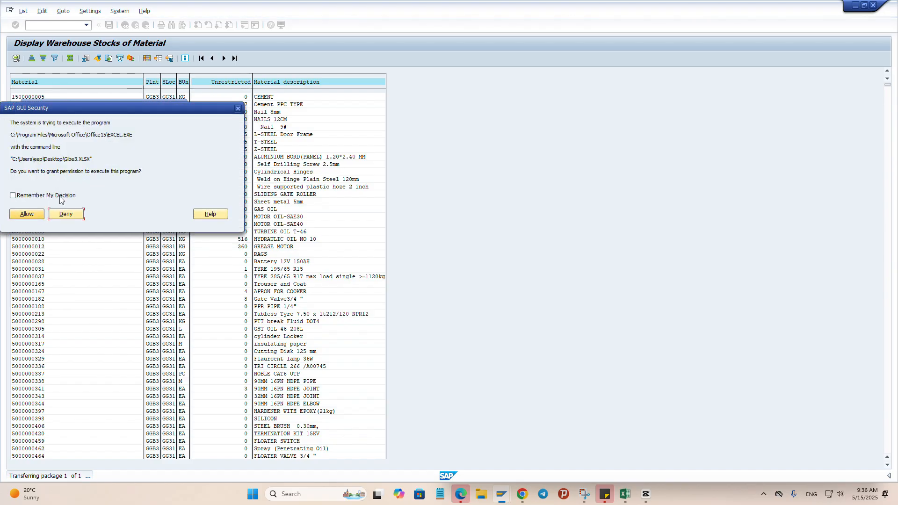
left_click(27, 214)
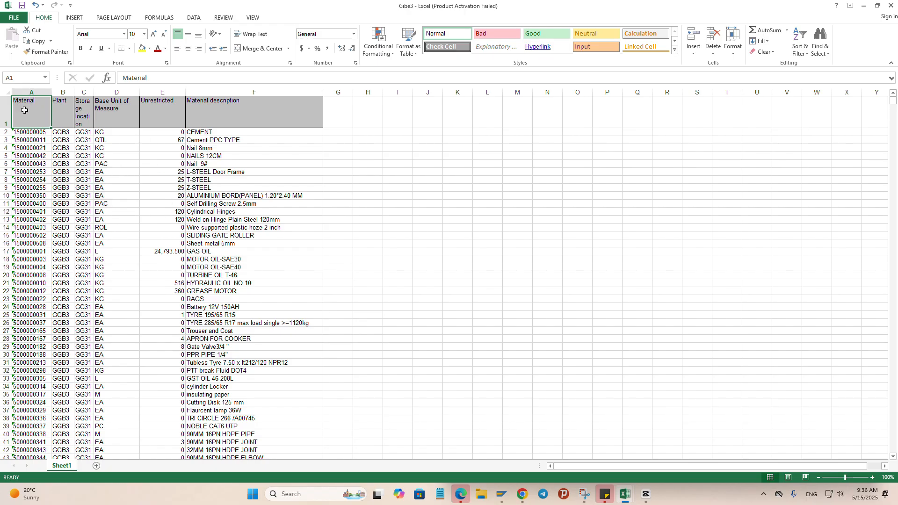
Step: Apply all borders to the whole exported table, from the Material header through the last Material description row
left_click_drag(24, 110, 300, 440)
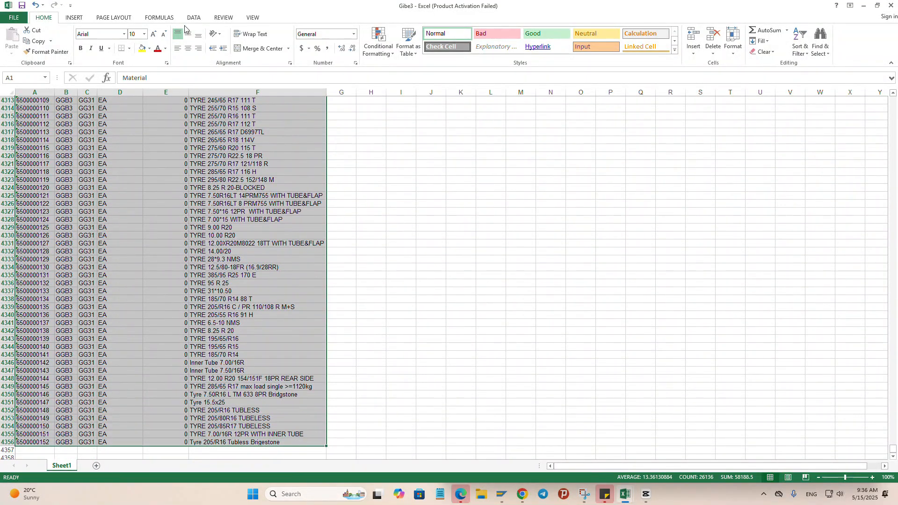
left_click(130, 49)
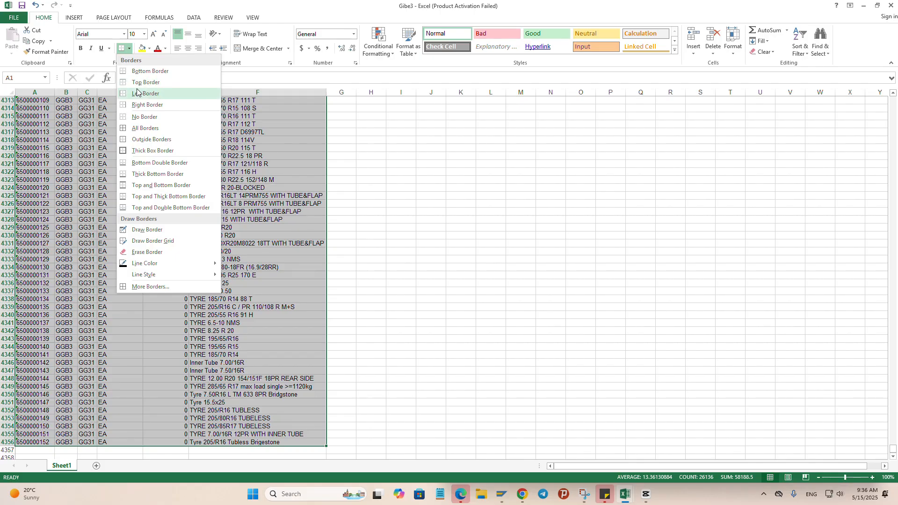
left_click(141, 127)
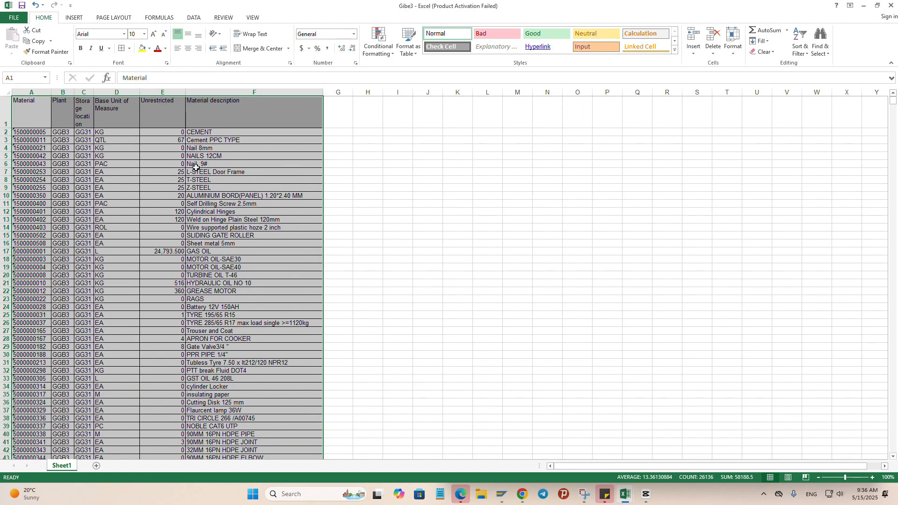
Step: Move the Material description column in front of the Material column as column A
left_click(231, 92)
right_click(236, 94)
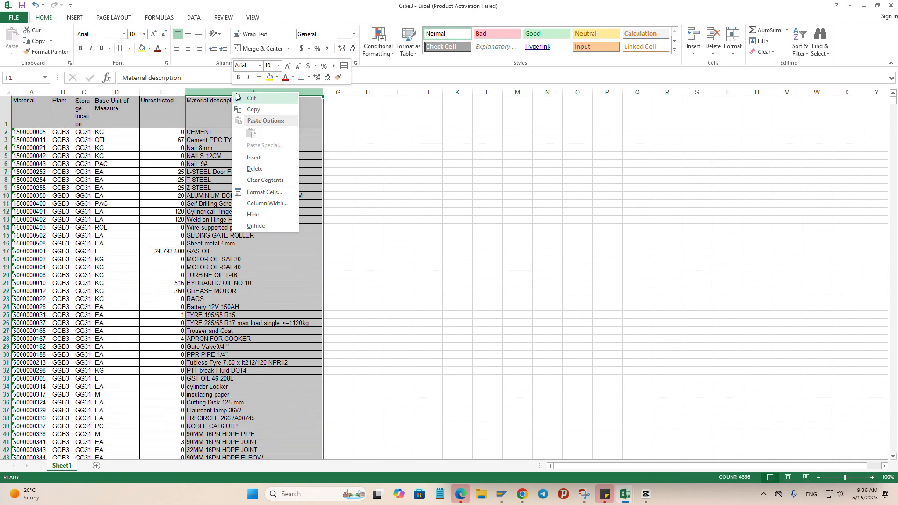
left_click(251, 98)
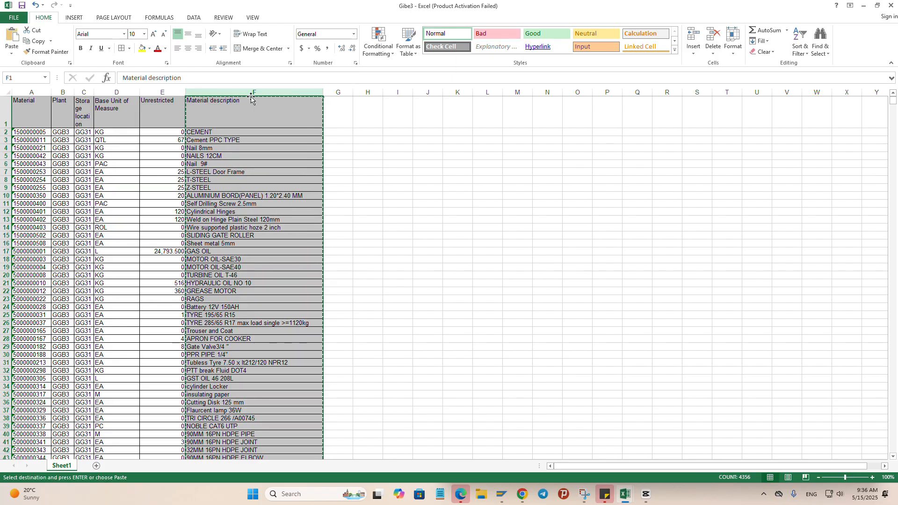
left_click(32, 92)
right_click(39, 94)
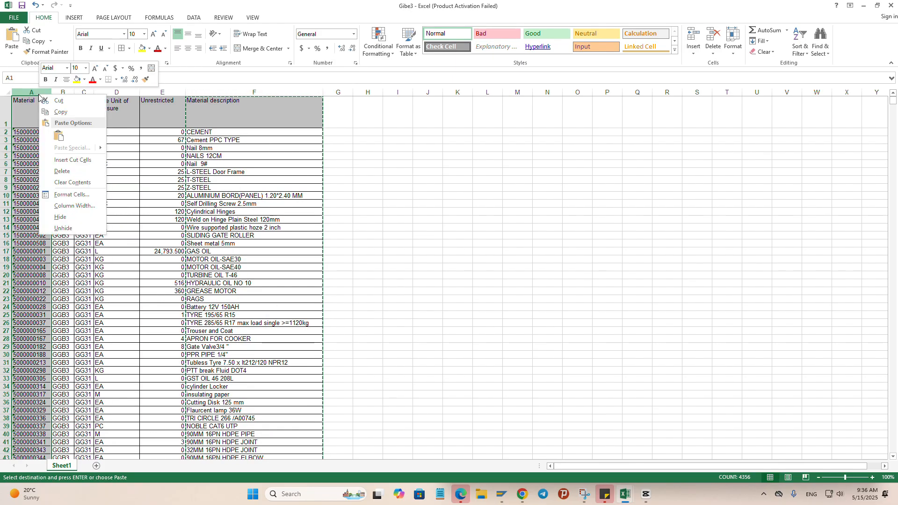
left_click(70, 160)
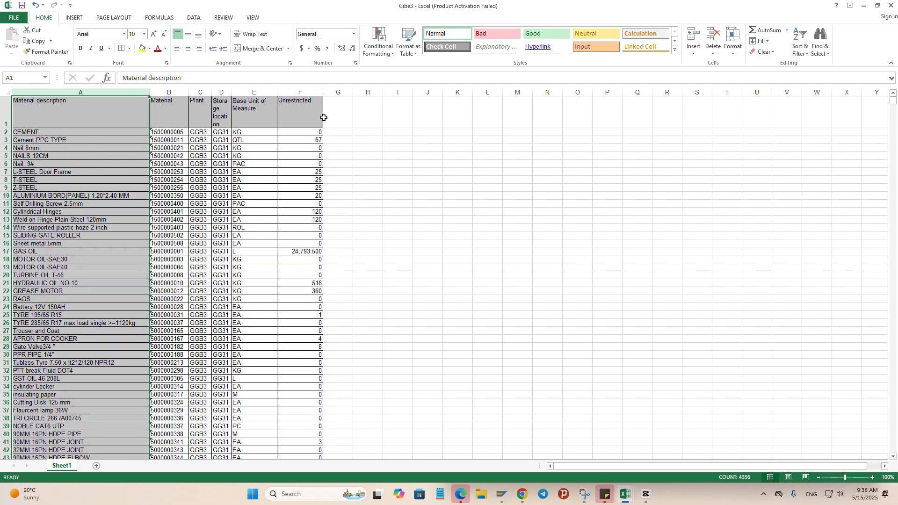
Step: Move the Unrestricted column in front of the Plant column as column C
left_click(310, 91)
right_click(311, 92)
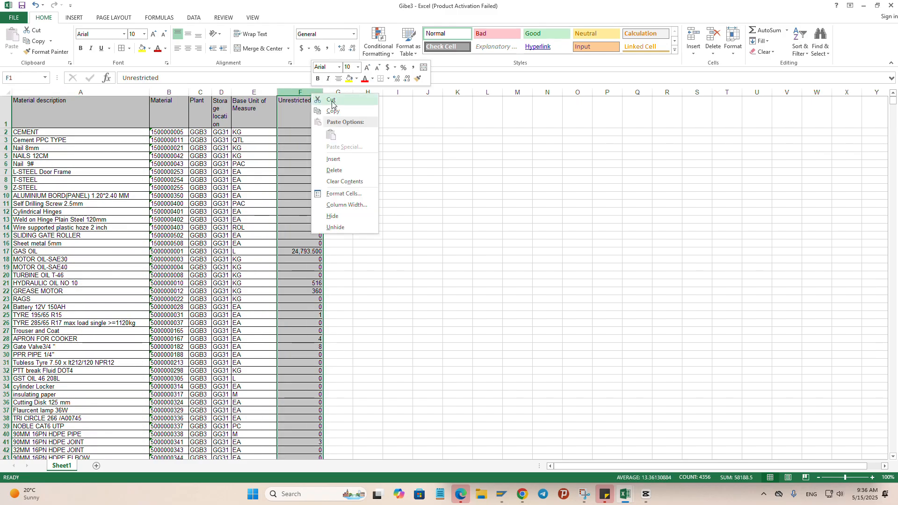
left_click(332, 101)
left_click(201, 92)
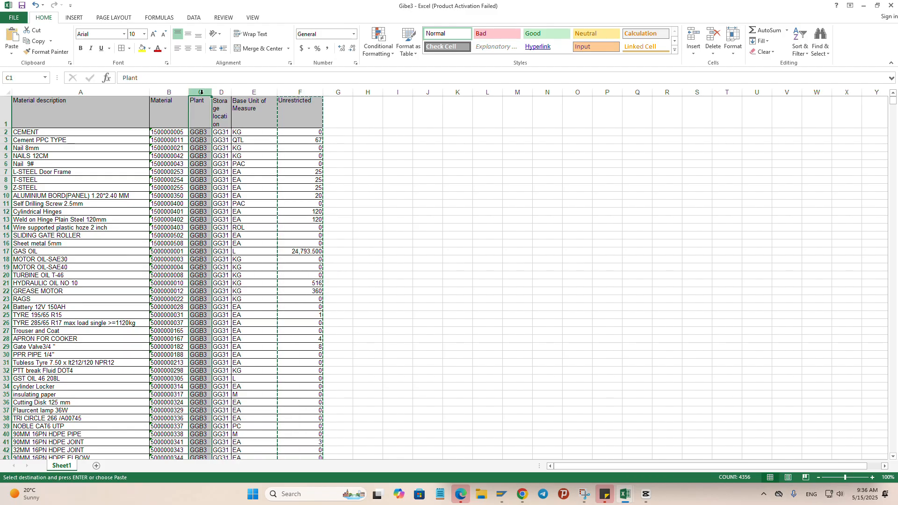
right_click(201, 92)
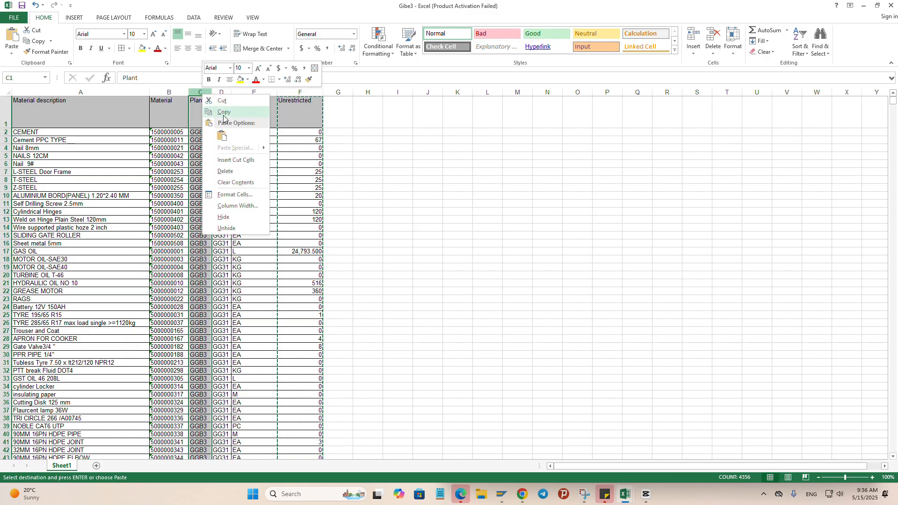
left_click(227, 159)
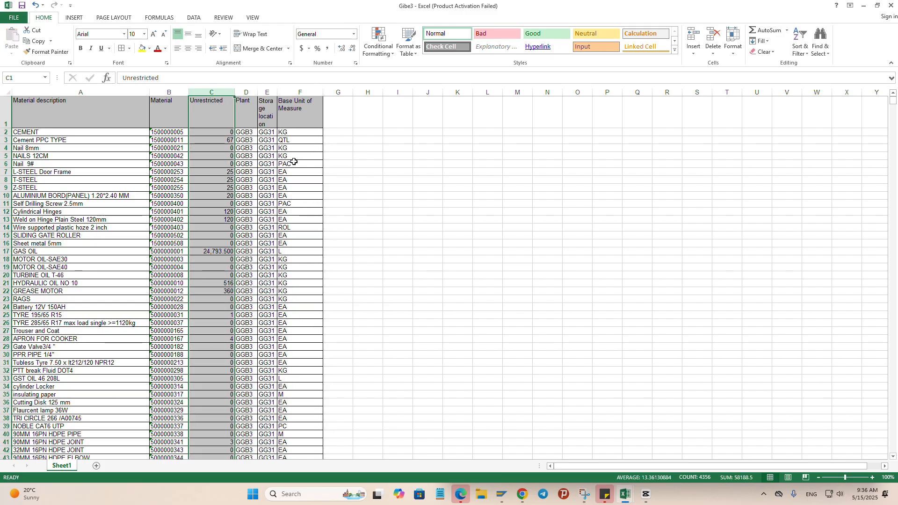
Step: Cut the Base Unit of Measure column and paste it over the Plant column in column D
left_click(293, 157)
left_click(307, 92)
right_click(309, 94)
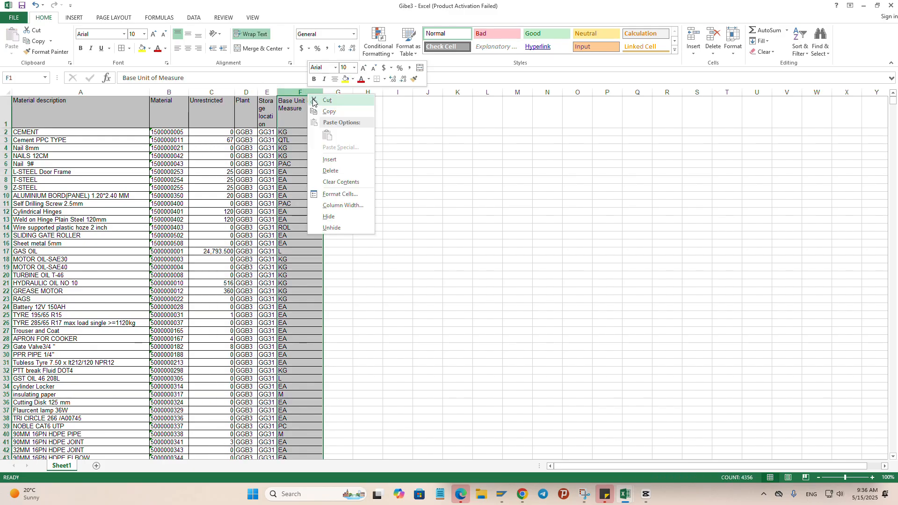
left_click(326, 101)
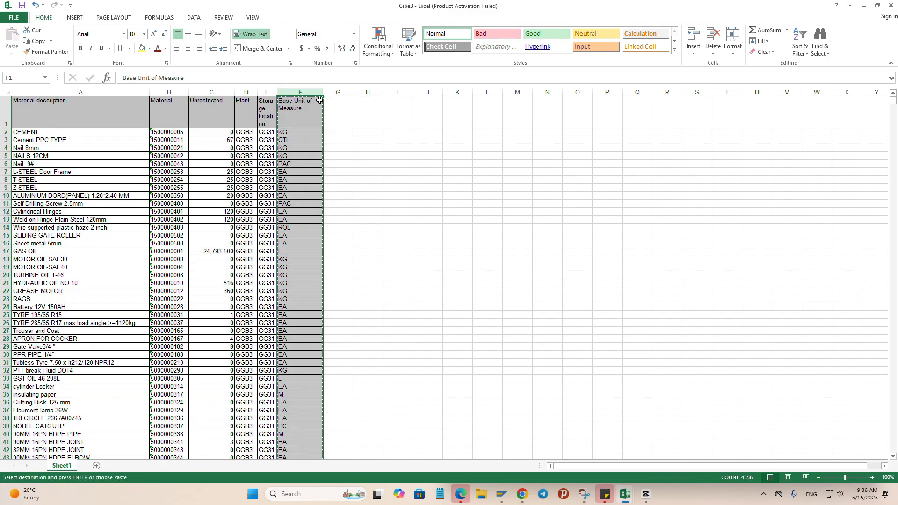
left_click(265, 92)
left_click(246, 92)
right_click(251, 92)
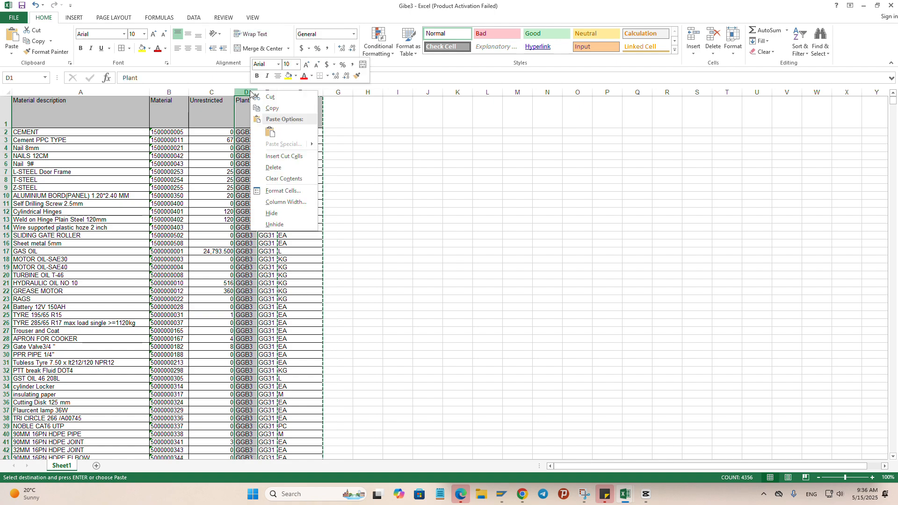
left_click(269, 134)
left_click(374, 180)
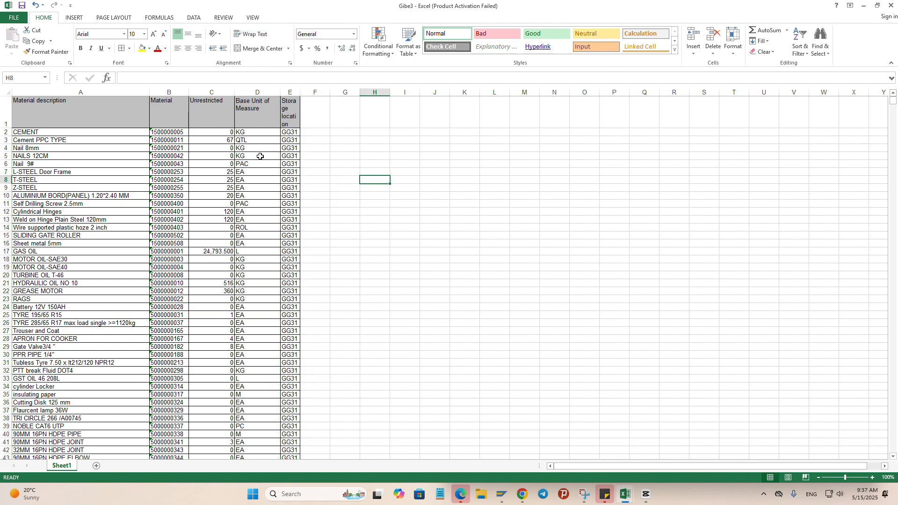